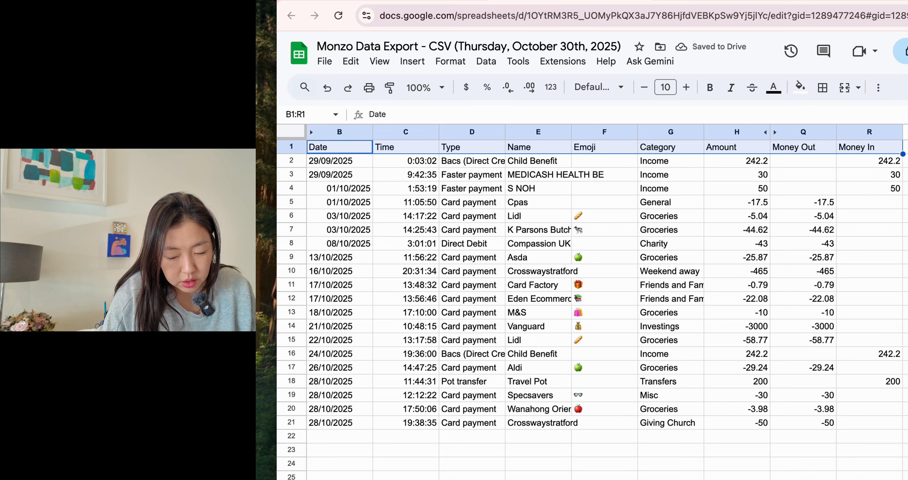
Add a filter to the transaction table and filter the Category column to show only Groceries
{"action": "key", "text": "shift+Down"}
{"action": "key", "text": "shift+Down"}
{"action": "key", "text": "shift+Down"}
{"action": "key", "text": "shift+Down"}
{"action": "key", "text": "shift+Down"}
{"action": "key", "text": "shift+Down"}
{"action": "key", "text": "shift+Down"}
{"action": "key", "text": "shift+Down"}
{"action": "key", "text": "shift+Down"}
{"action": "key", "text": "shift+Down"}
{"action": "key", "text": "shift+Down"}
{"action": "key", "text": "shift+Down"}
{"action": "key", "text": "shift+Down"}
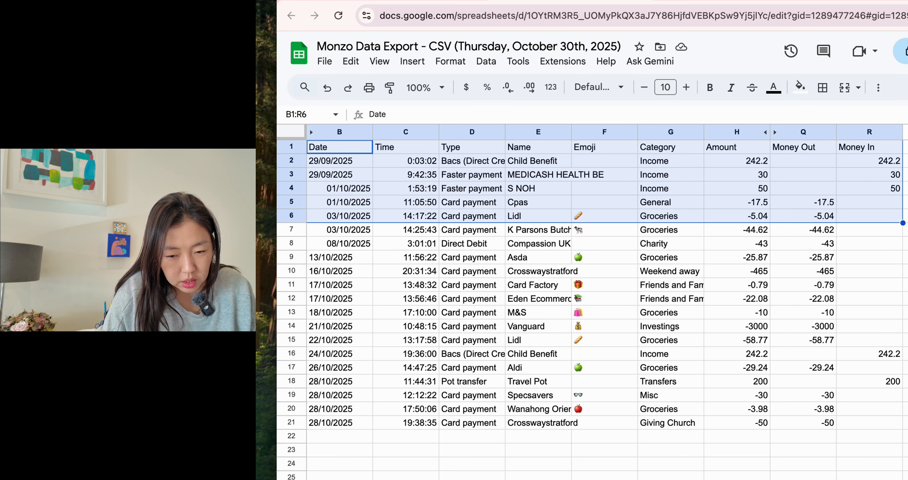
{"action": "key", "text": "shift+Down"}
{"action": "key", "text": "shift+Down"}
{"action": "key", "text": "shift+Down"}
{"action": "key", "text": "shift+Down"}
{"action": "key", "text": "shift+Down"}
{"action": "key", "text": "shift+Down"}
{"action": "key", "text": "shift+Down"}
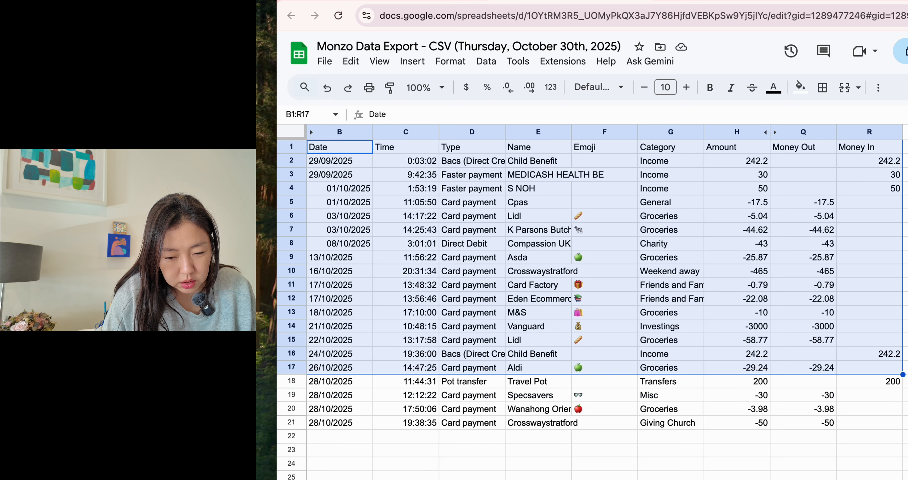
{"action": "left_click", "coordinate": [486, 61]}
{"action": "left_click", "coordinate": [518, 134]}
{"action": "left_click", "coordinate": [697, 148]}
{"action": "left_click_drag", "start_coordinate": [747, 161], "coordinate": [753, 245]}
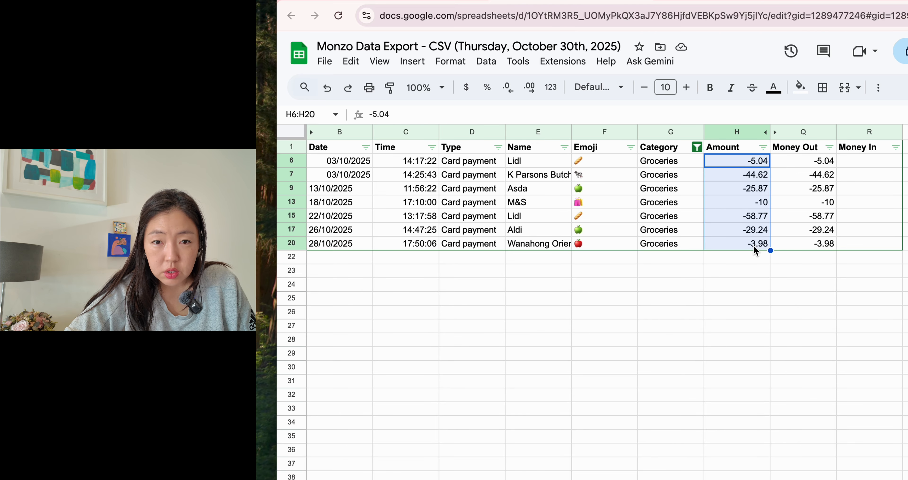
{"action": "left_click", "coordinate": [740, 270]}
{"action": "type", "text": "=sumi"}
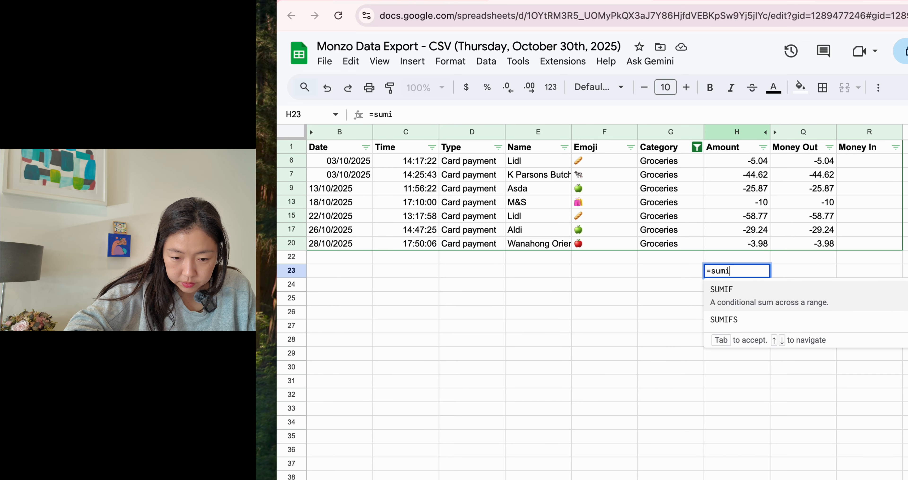
{"action": "key", "text": "BackSpace"}
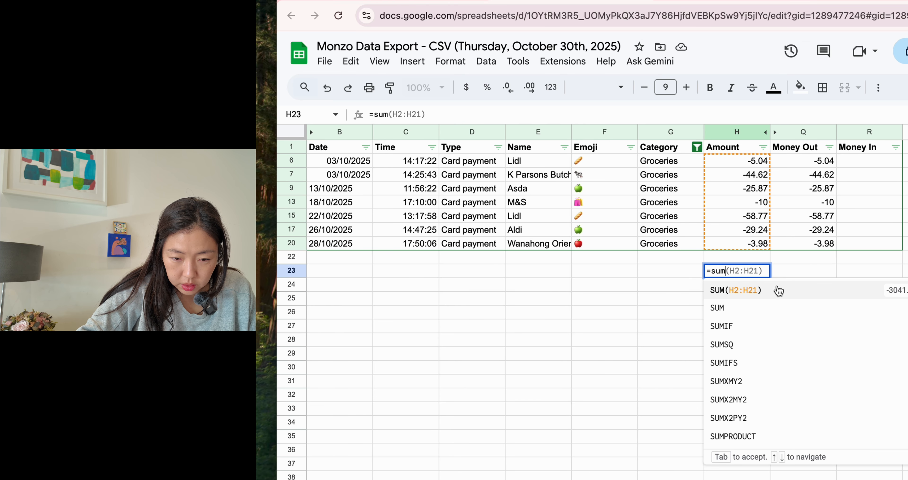
{"action": "left_click", "coordinate": [768, 292]}
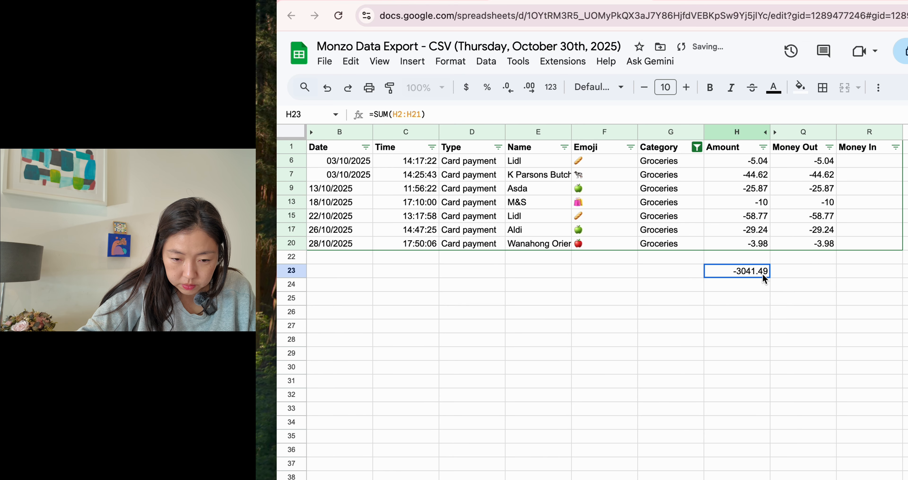
{"action": "double_click", "coordinate": [752, 272]}
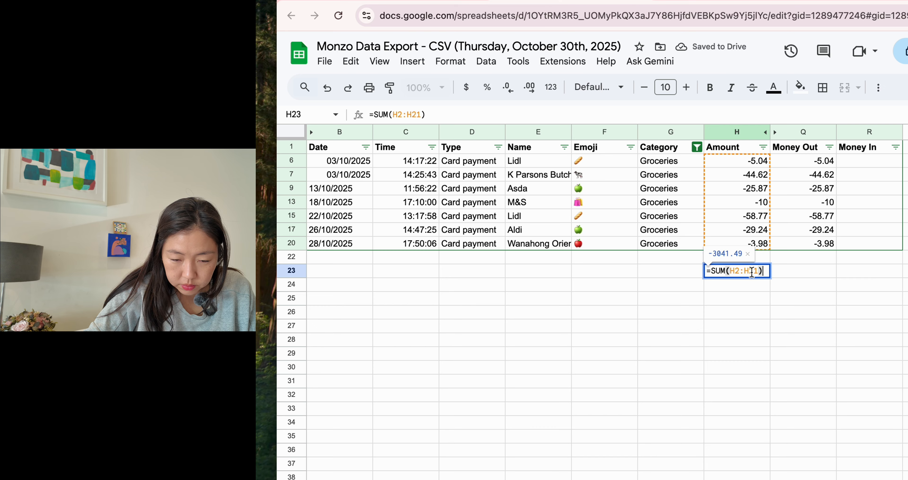
{"action": "key", "text": "BackSpace"}
{"action": "key", "text": "Escape"}
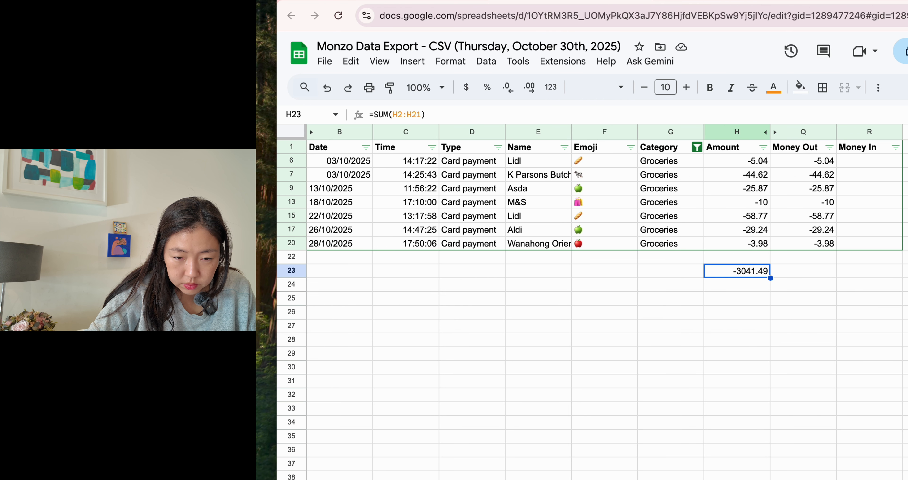
{"action": "key", "text": "Delete"}
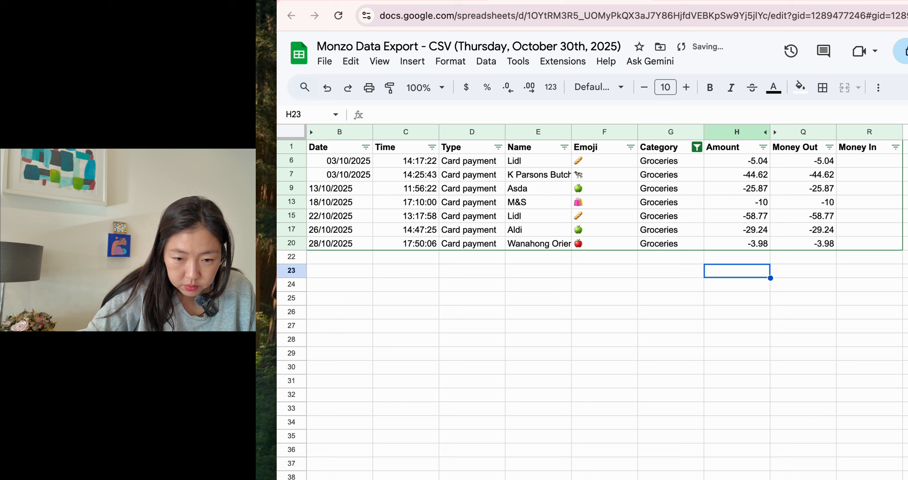
Insert a SUM of the filtered Amount cells H6:H20 in H23
{"action": "left_click", "coordinate": [878, 87]}
{"action": "left_click", "coordinate": [878, 114]}
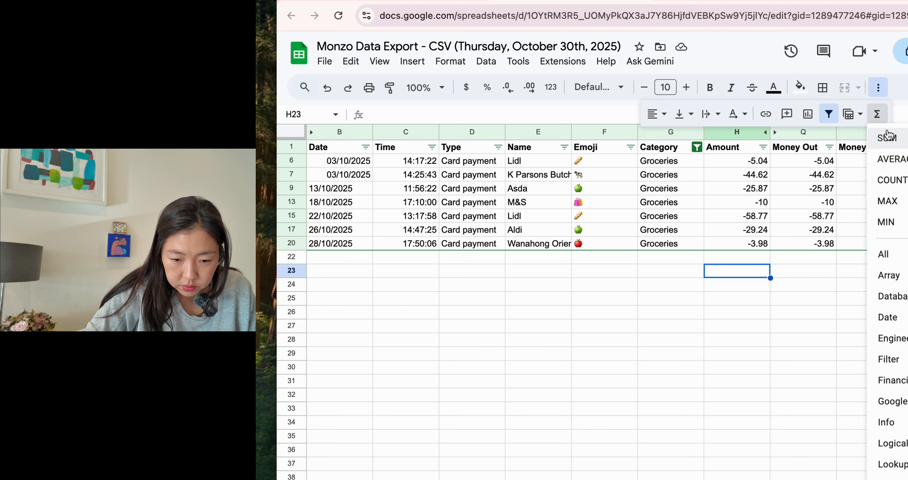
{"action": "left_click", "coordinate": [887, 138]}
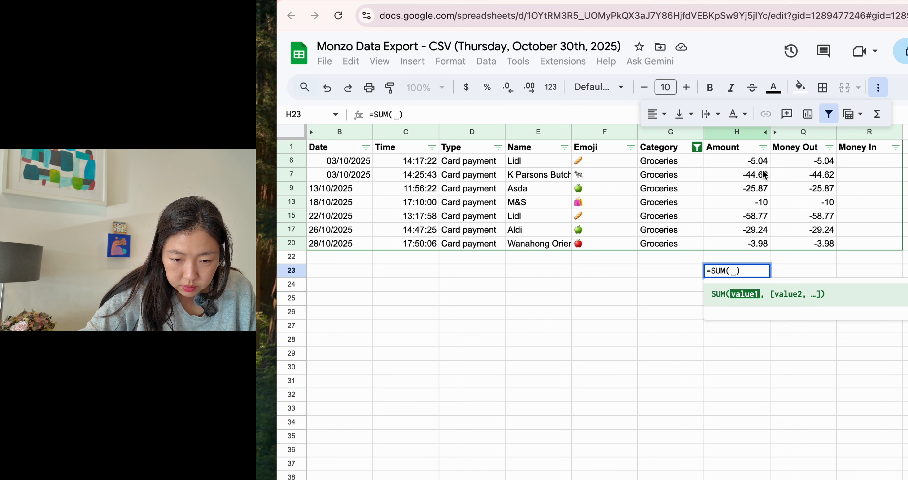
{"action": "left_click_drag", "start_coordinate": [761, 163], "coordinate": [759, 251]}
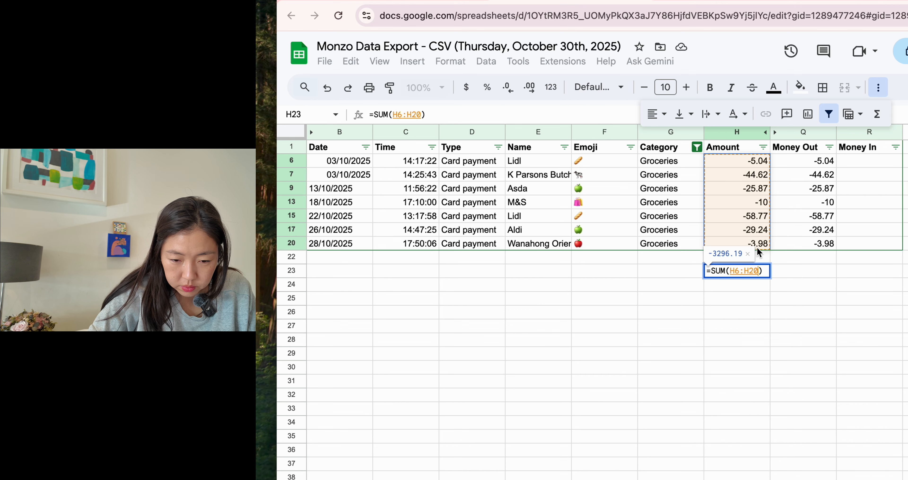
{"action": "key", "text": "Return"}
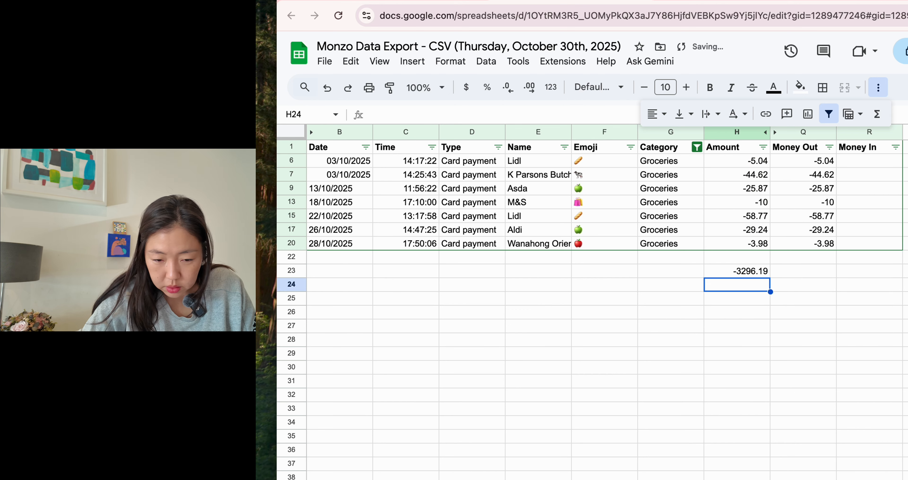
Replace H23 with a SUBTOTAL(9,H6:H20) formula totalling only the visible grocery amounts
{"action": "left_click", "coordinate": [743, 271]}
{"action": "type", "text": "=sub"}
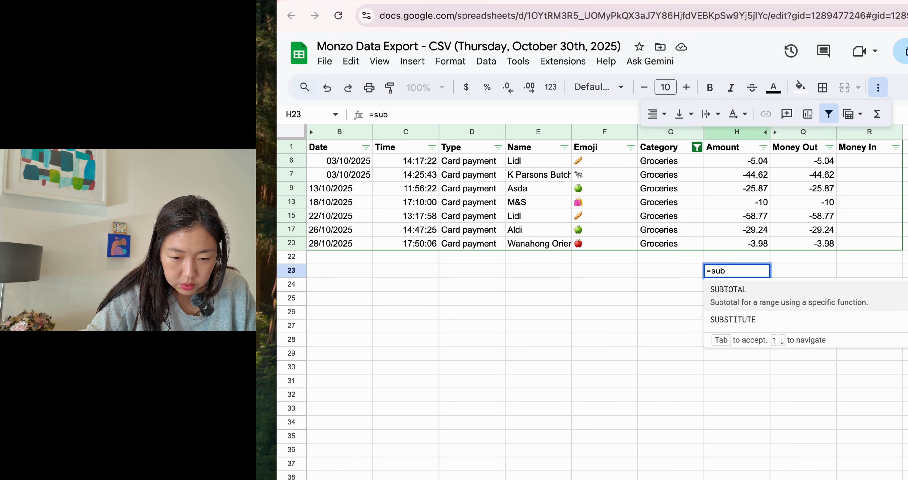
{"action": "left_click", "coordinate": [744, 290]}
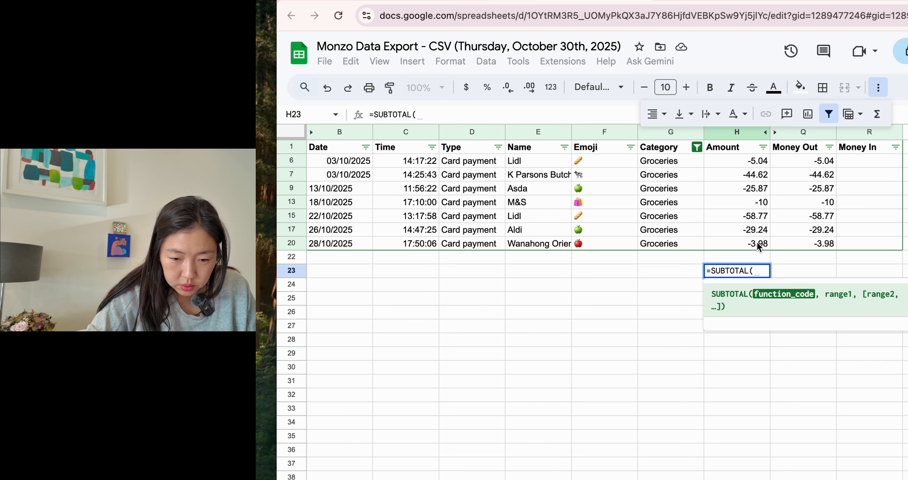
{"action": "left_click_drag", "start_coordinate": [761, 233], "coordinate": [755, 160]}
{"action": "key", "text": "Return"}
Enter 220 in H24 and add a SUM of H23:H24 in H25
{"action": "type", "text": "220"}
{"action": "key", "text": "Return"}
{"action": "type", "text": "=sum("}
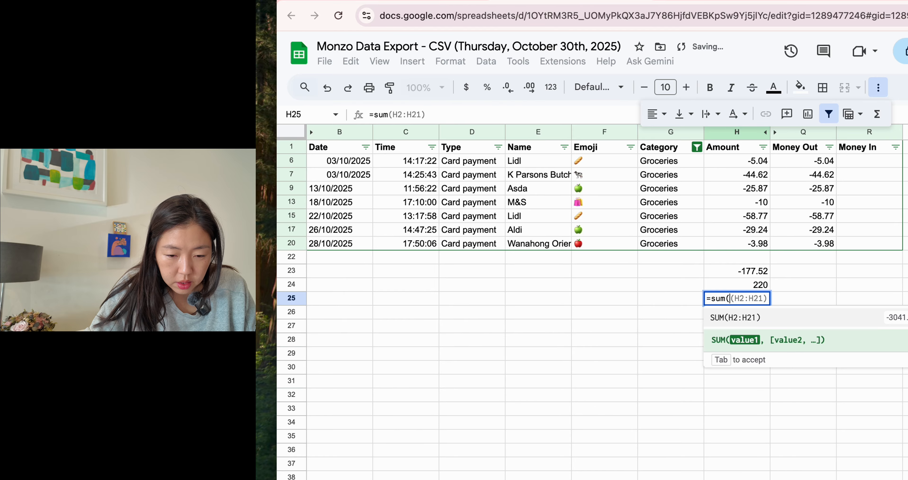
{"action": "key", "text": "Up"}
{"action": "key", "text": "shift+Up"}
{"action": "key", "text": "Return"}
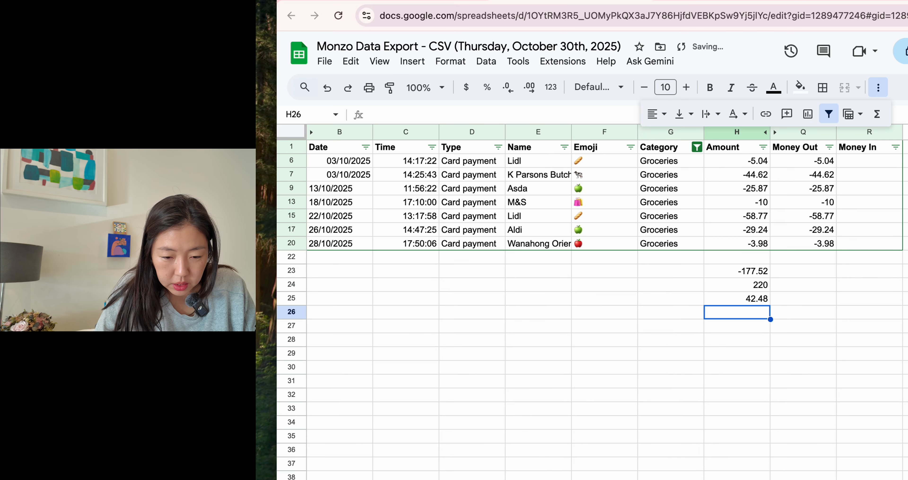
Re-enter the sum of H23:H24 in H25
{"action": "key", "text": "Up"}
{"action": "type", "text": "=sum("}
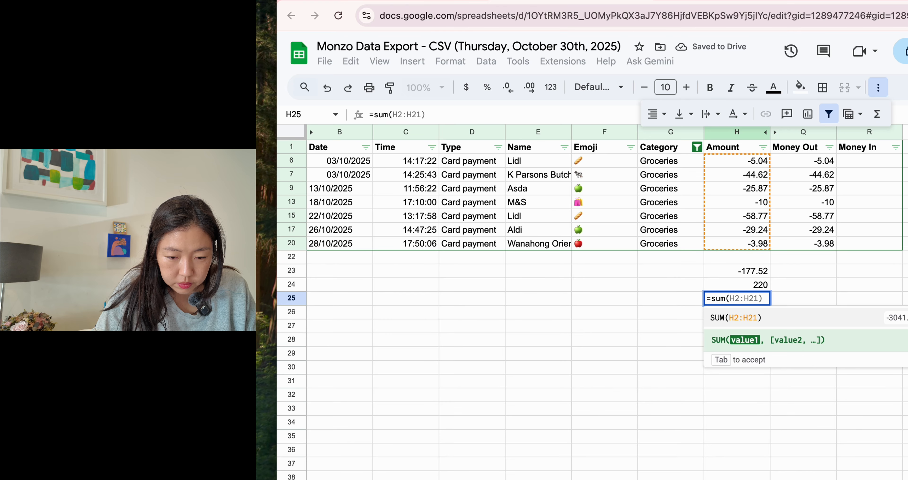
{"action": "key", "text": "Up"}
{"action": "key", "text": "shift+Up"}
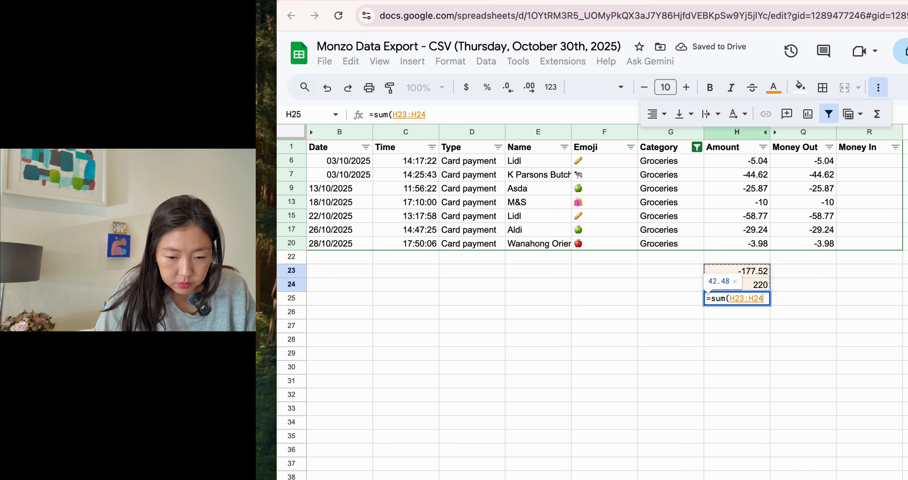
{"action": "key", "text": "Return"}
{"action": "key", "text": "Up"}
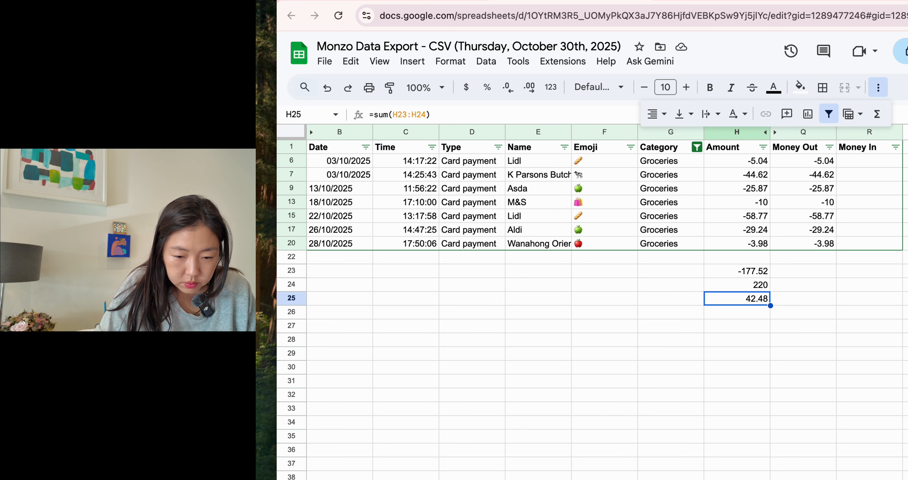
Rewrite H25 as the formula =H23+H24 and check the subtotal formula in H23
{"action": "type", "text": "="}
{"action": "key", "text": "Up"}
{"action": "key", "text": "Up"}
{"action": "type", "text": "+"}
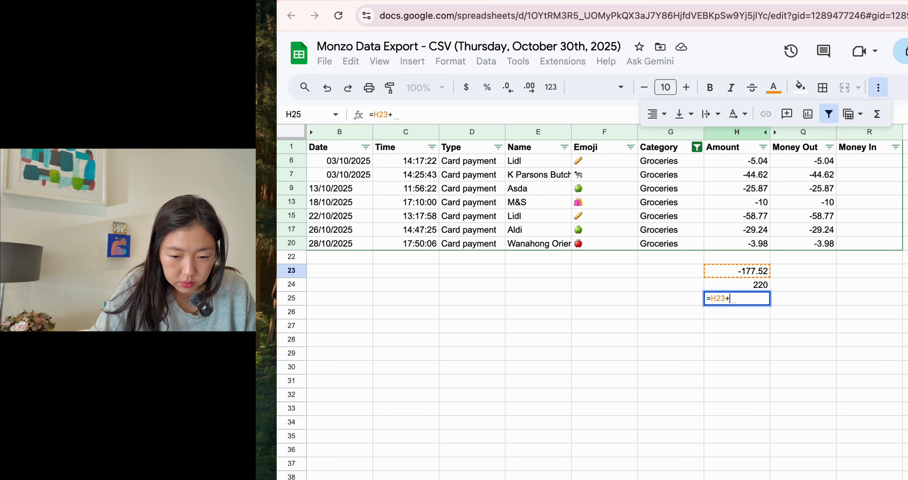
{"action": "key", "text": "Up"}
{"action": "key", "text": "Return"}
{"action": "key", "text": "Up"}
{"action": "key", "text": "Up"}
{"action": "key", "text": "Up"}
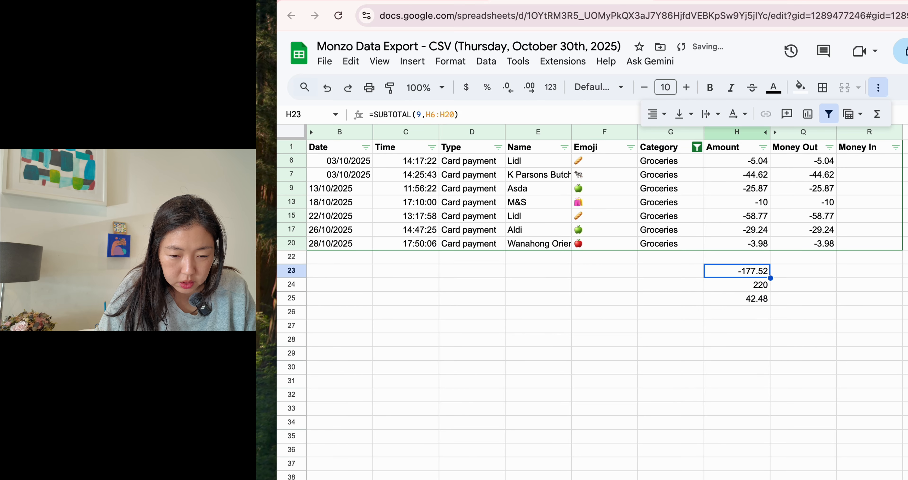
{"action": "key", "text": "Down"}
{"action": "key", "text": "Down"}
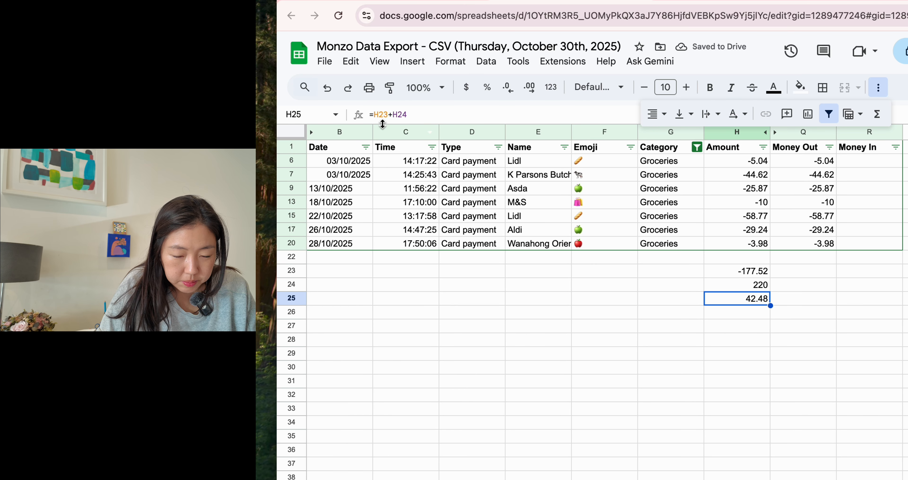
Negate H23 in the H25 formula so it reads =-H23+H24
{"action": "left_click", "coordinate": [374, 115]}
{"action": "type", "text": "-"}
{"action": "key", "text": "Return"}
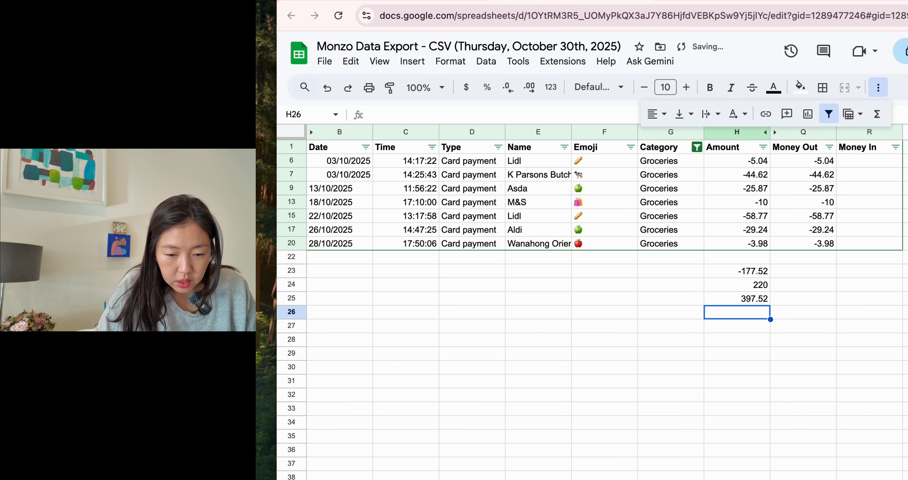
{"action": "key", "text": "Up"}
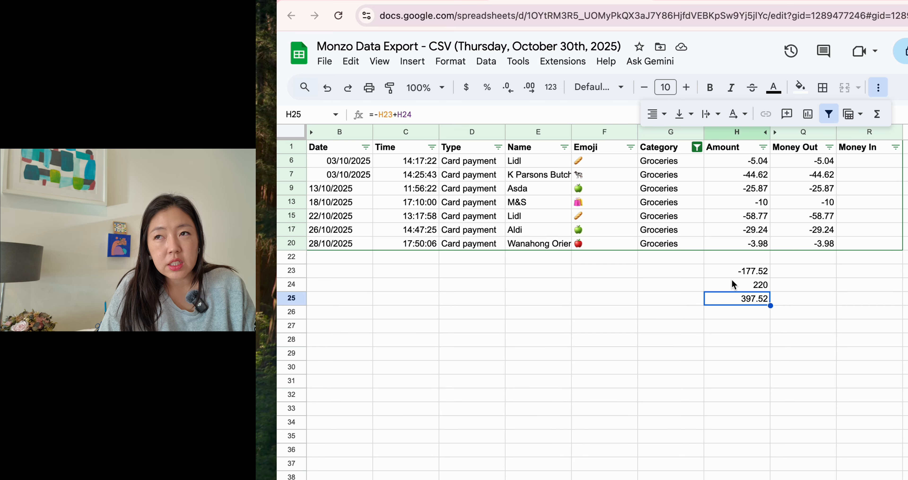
Switch to the 2025 Noh's Budget Tracker spreadsheet
{"action": "left_click", "coordinate": [415, 1]}
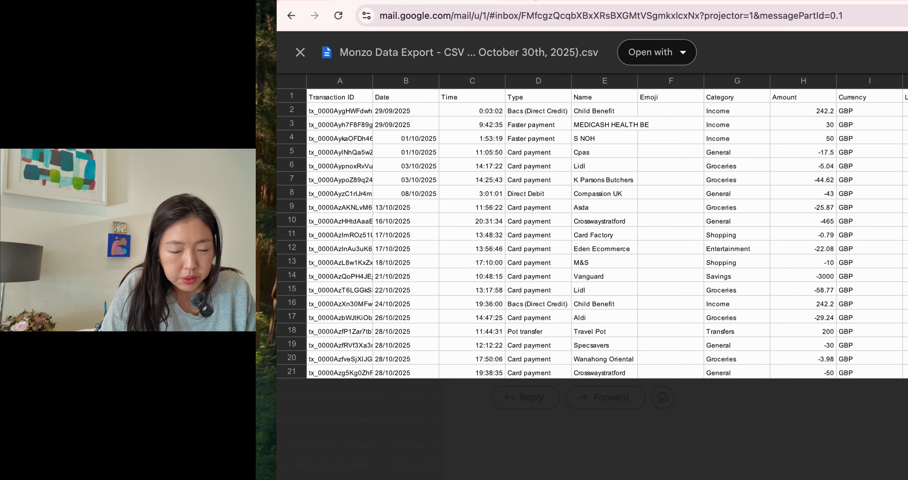
{"action": "left_click", "coordinate": [301, 54]}
{"action": "left_click", "coordinate": [907, 52]}
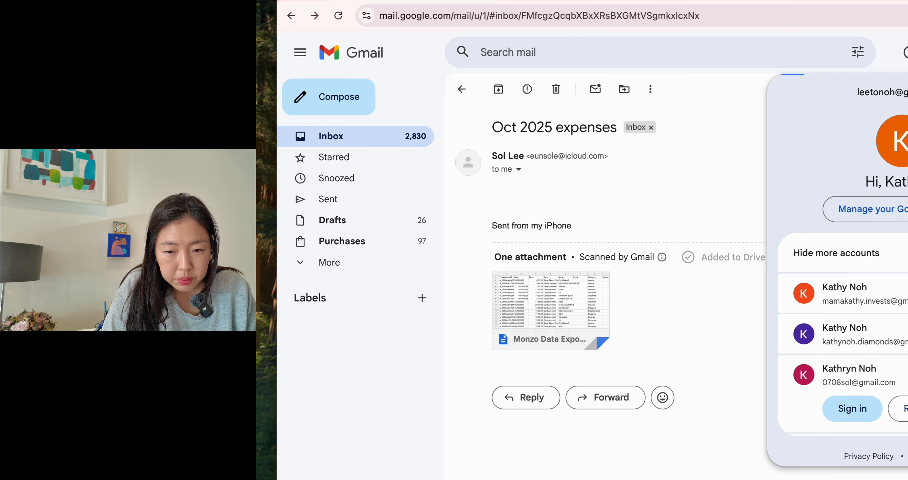
{"action": "left_click", "coordinate": [907, 53]}
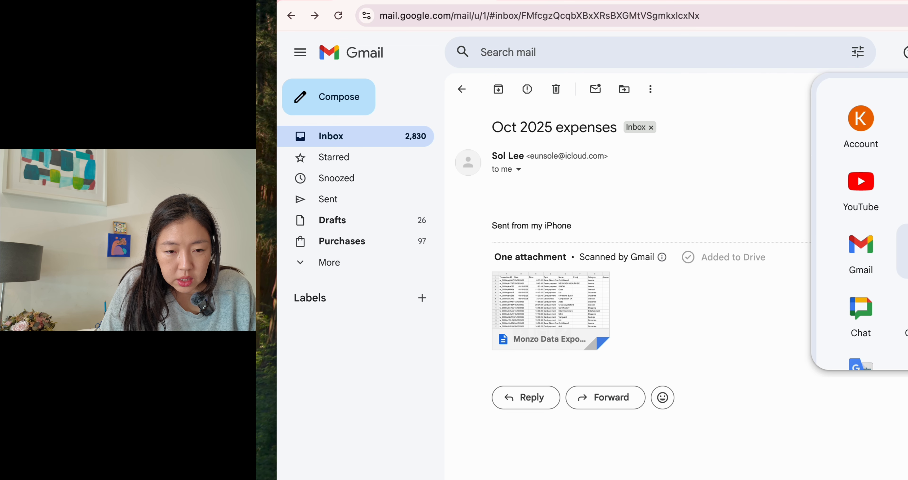
{"action": "left_click", "coordinate": [907, 251]}
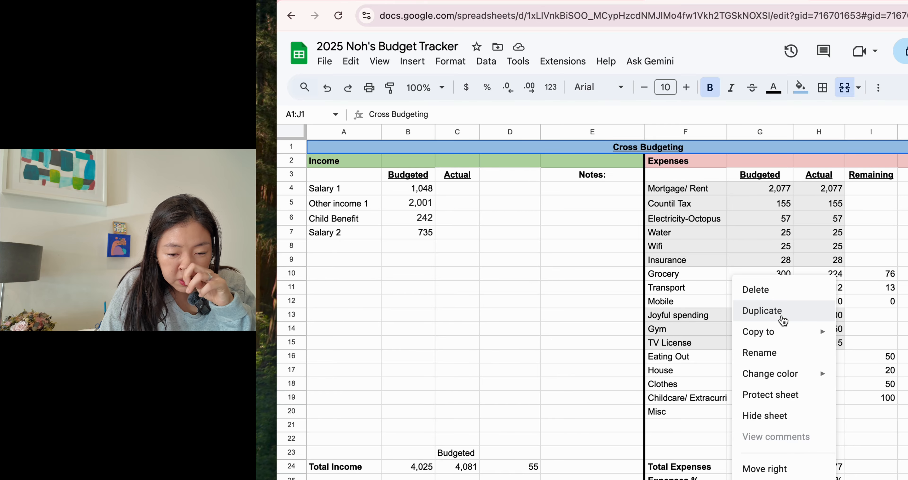
Duplicate the budget sheet and open the rename option for the copy
{"action": "left_click", "coordinate": [781, 317]}
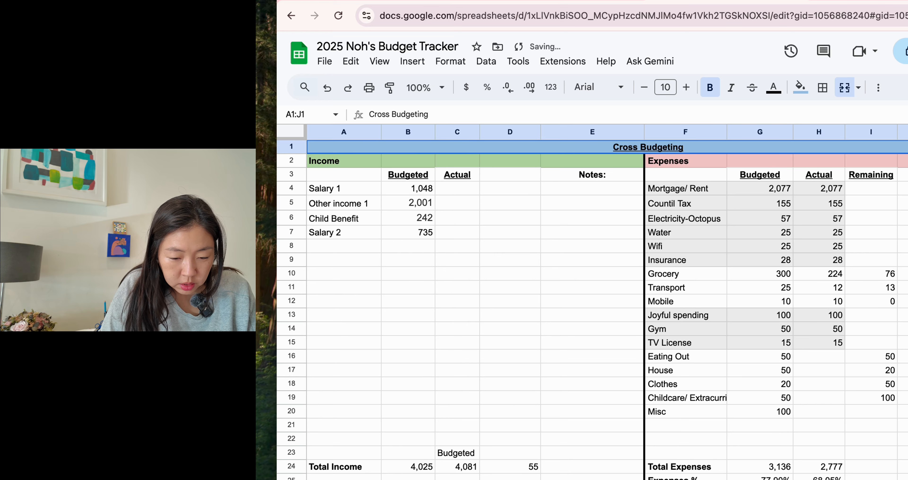
{"action": "right_click", "coordinate": [696, 478]}
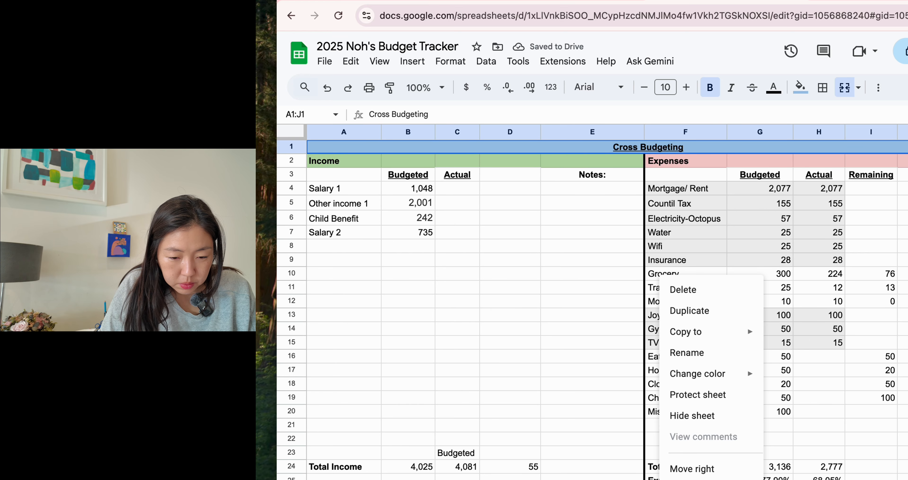
{"action": "left_click", "coordinate": [701, 353]}
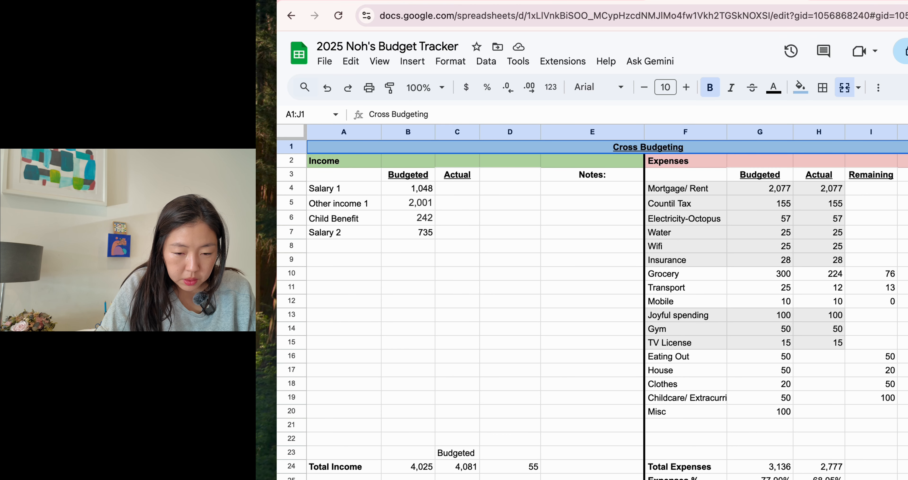
Set the Grocery budgeted amount to 400
{"action": "left_click", "coordinate": [842, 387]}
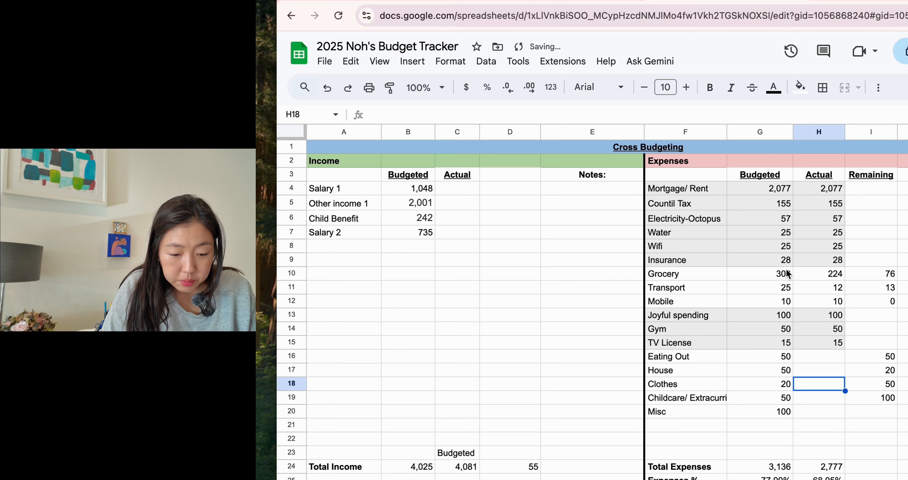
{"action": "left_click", "coordinate": [779, 276]}
{"action": "type", "text": "400"}
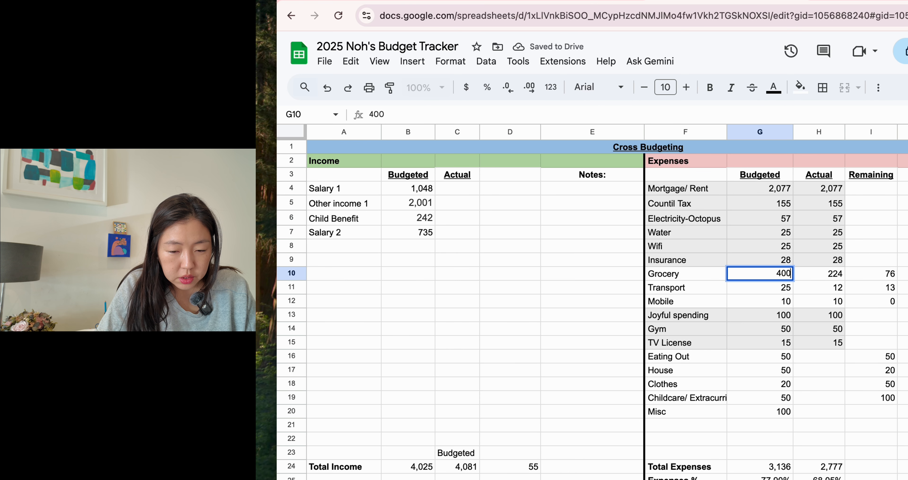
{"action": "key", "text": "Return"}
Clear the Actual values for Grocery, Transport and Mobile
{"action": "key", "text": "Up"}
{"action": "key", "text": "Right"}
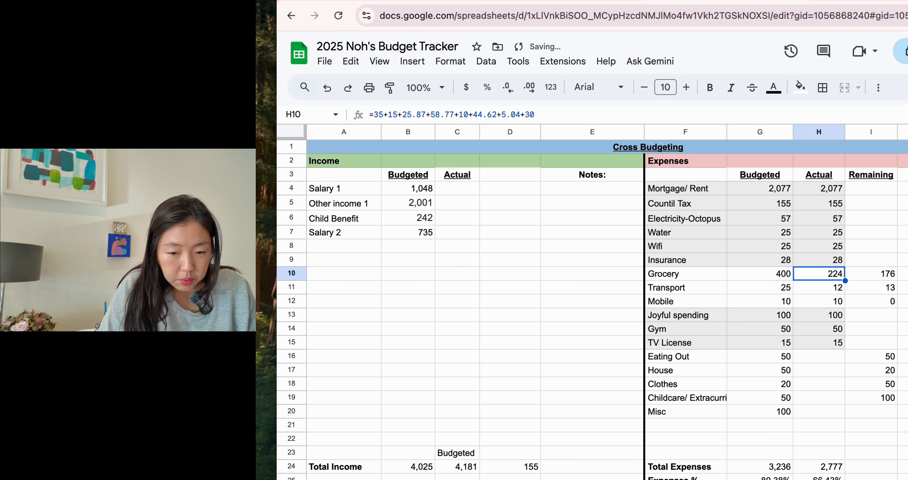
{"action": "key", "text": "shift+Down"}
{"action": "key", "text": "shift+Down"}
{"action": "key", "text": "Delete"}
{"action": "key", "text": "Left"}
{"action": "key", "text": "Left"}
{"action": "key", "text": "Up"}
{"action": "key", "text": "Up"}
{"action": "key", "text": "Up"}
{"action": "key", "text": "Up"}
{"action": "key", "text": "Up"}
{"action": "key", "text": "Up"}
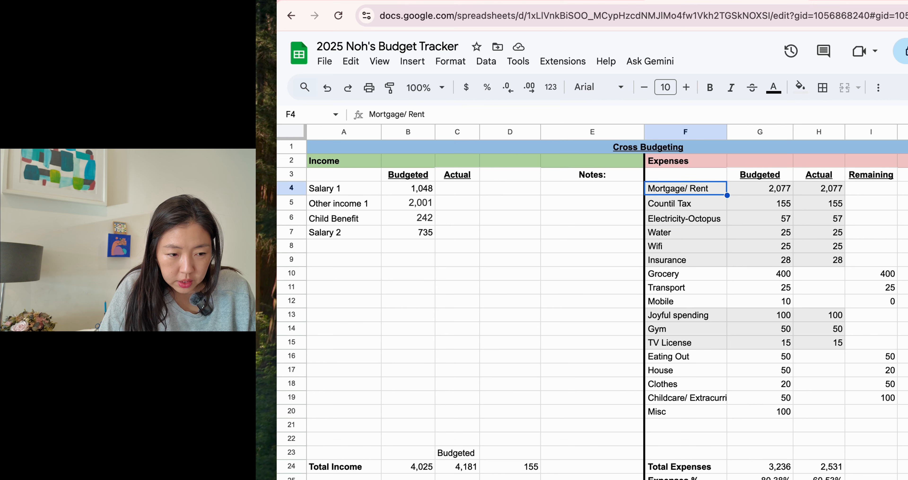
{"action": "key", "text": "Right"}
{"action": "key", "text": "Left"}
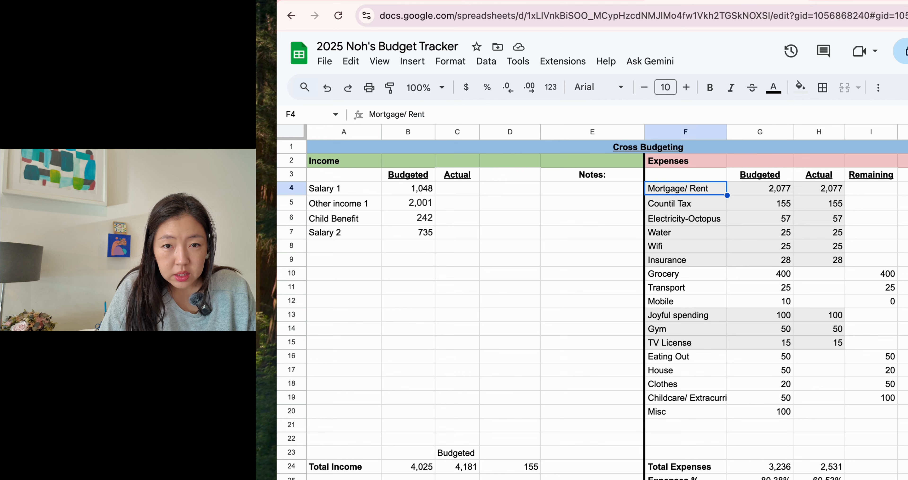
{"action": "key", "text": "Left"}
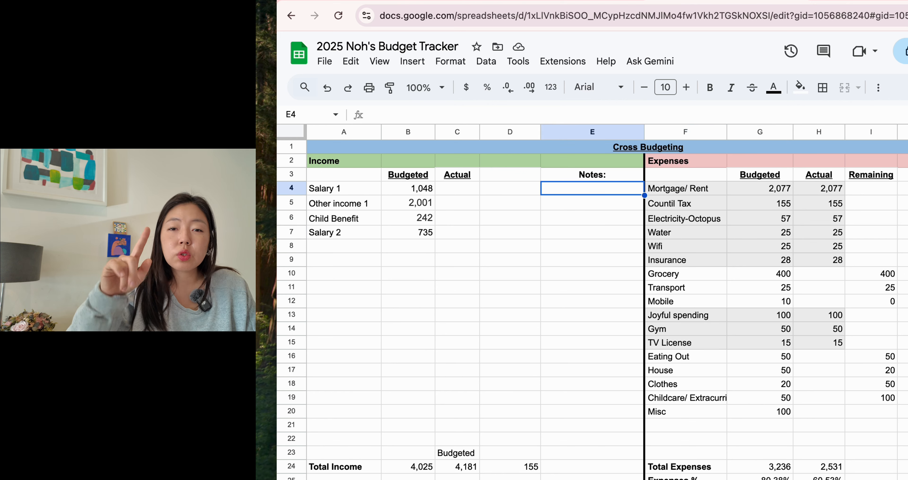